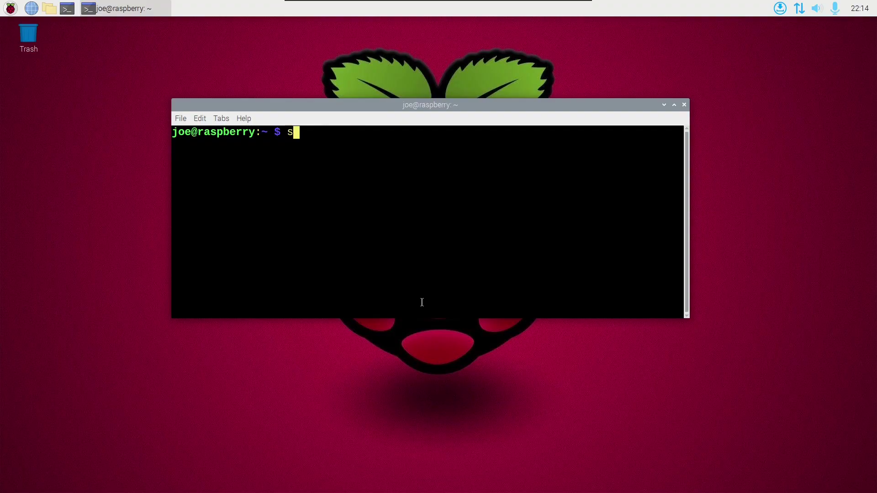
{"action": "type", "text": "udo r"}
{"action": "type", "text": "khunter "}
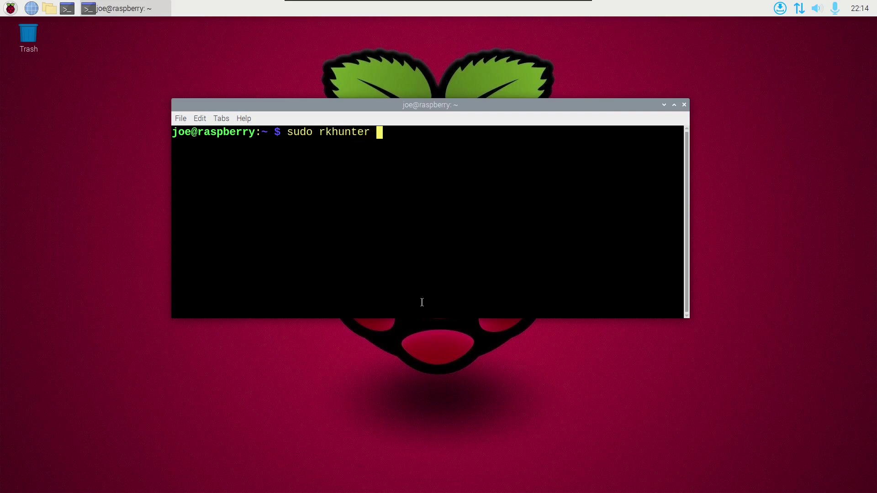
{"action": "type", "text": "--update"}
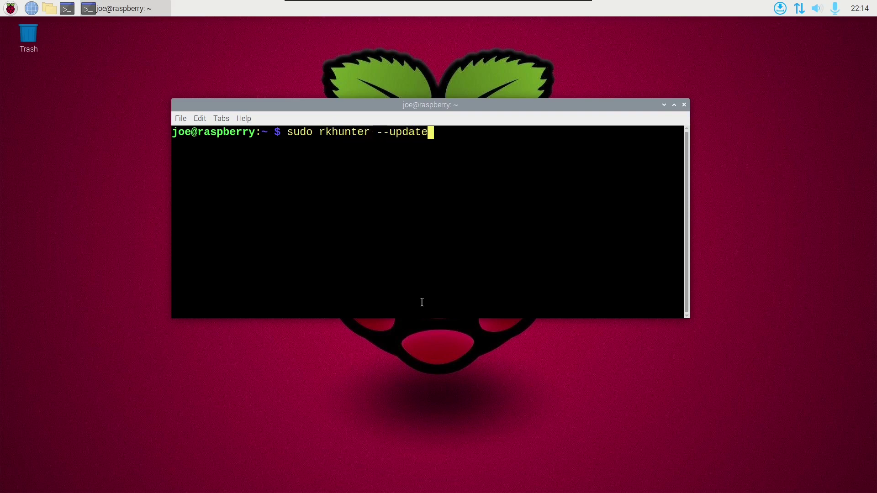
Run sudo rkhunter --update, which fails with an invalid WEB_CMD configuration error
{"action": "key", "text": "Return"}
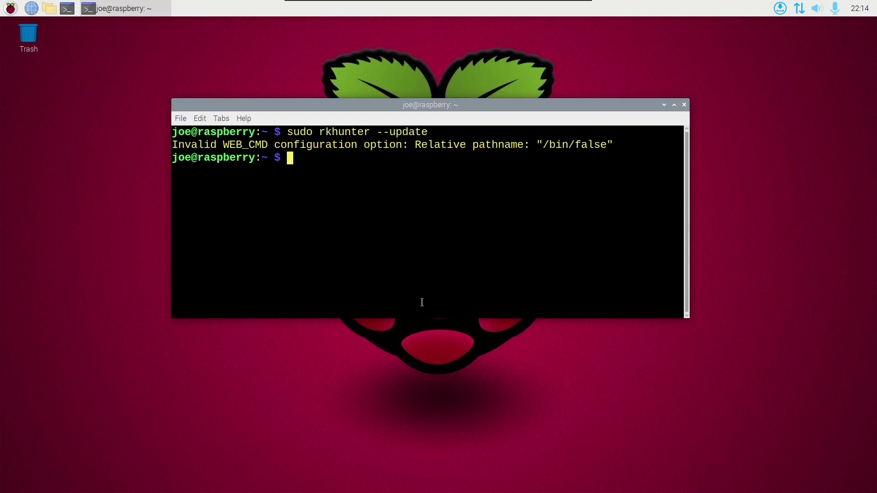
{"action": "type", "text": "sudo n"}
{"action": "type", "text": "ano"}
{"action": "type", "text": " /s"}
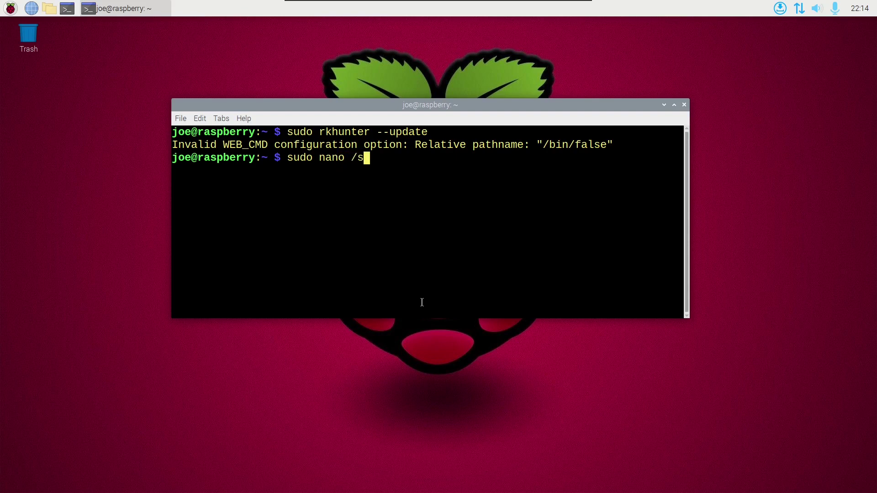
Run sudo nano /etc/rkhunter.conf to edit the configuration with administrator rights
{"action": "key", "text": "BackSpace"}
{"action": "type", "text": "etc"}
{"action": "type", "text": "/"}
{"action": "type", "text": "rkh"}
{"action": "type", "text": "unter."}
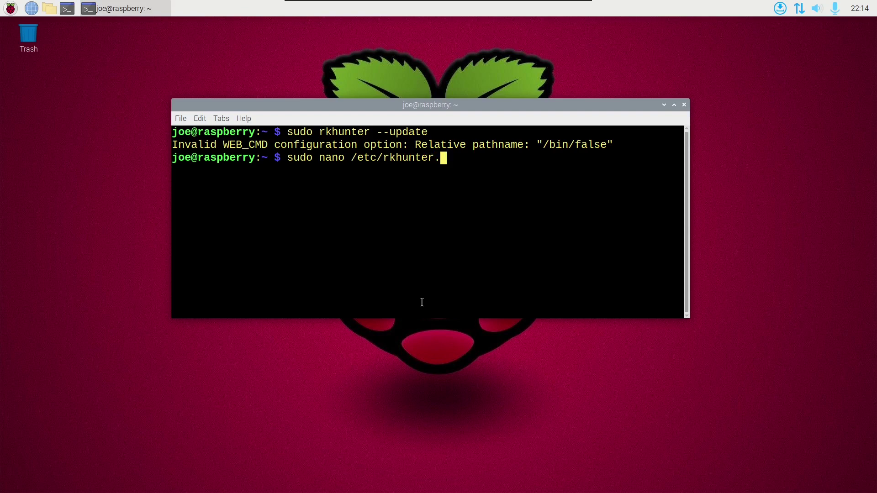
{"action": "type", "text": "conf"}
{"action": "key", "text": "Return"}
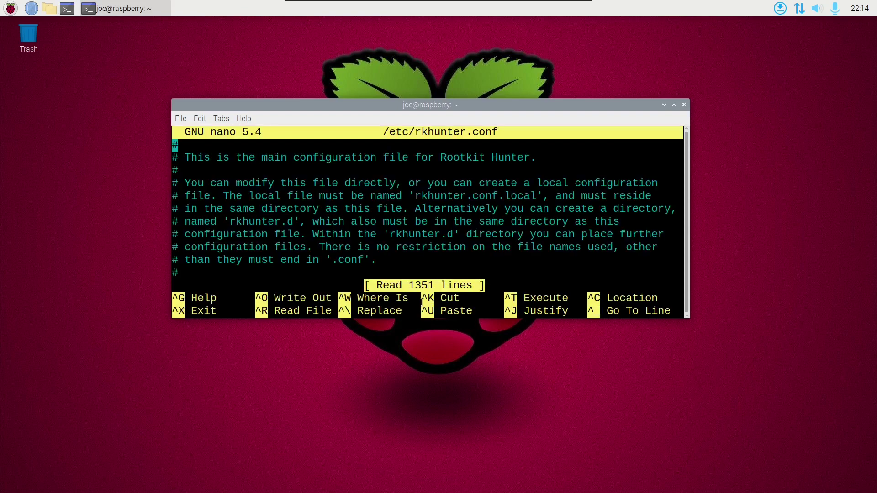
Locate the UPDATE_MIRRORS line and replace its value 0 with 1
{"action": "key", "text": "Down"}
{"action": "key", "text": "Down"}
{"action": "key", "text": "Down"}
{"action": "key", "text": "Down"}
{"action": "key", "text": "Down"}
{"action": "key", "text": "Down"}
{"action": "key", "text": "Down"}
{"action": "key", "text": "Down"}
{"action": "key", "text": "Down"}
{"action": "key", "text": "Down"}
{"action": "key", "text": "Down"}
{"action": "key", "text": "Down"}
{"action": "key", "text": "Down"}
{"action": "key", "text": "Down"}
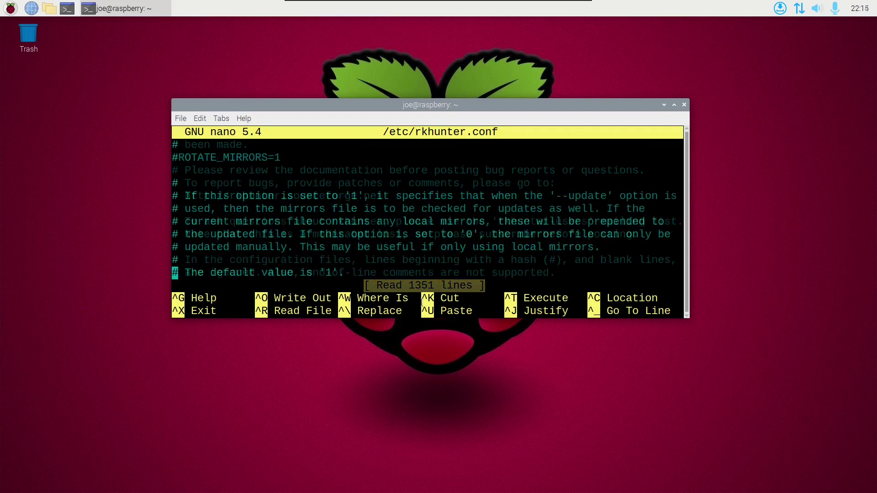
{"action": "key", "text": "Down"}
{"action": "key", "text": "Down"}
{"action": "key", "text": "Down"}
{"action": "key", "text": "Down"}
{"action": "key", "text": "Down"}
{"action": "key", "text": "Down"}
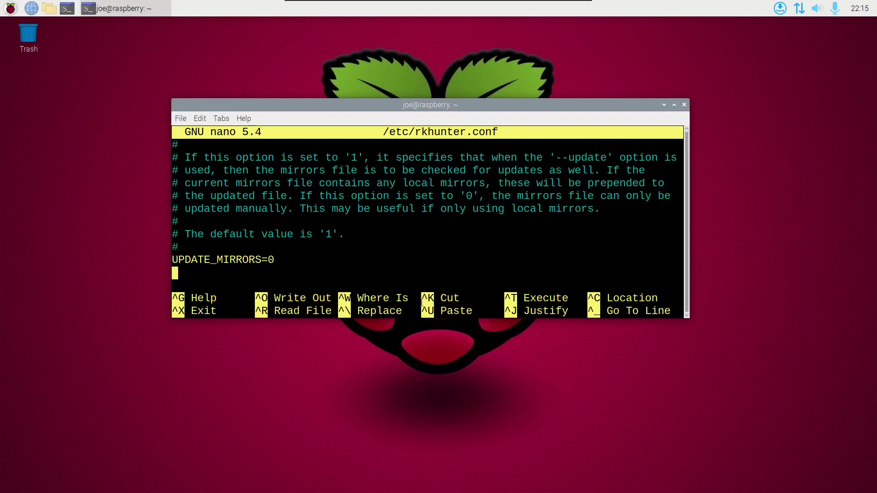
{"action": "key", "text": "Up"}
{"action": "key", "text": "Right"}
{"action": "key", "text": "Right"}
{"action": "key", "text": "Right"}
{"action": "key", "text": "Right"}
{"action": "key", "text": "Right"}
{"action": "key", "text": "Right"}
{"action": "key", "text": "BackSpace"}
{"action": "type", "text": "1"}
Move down to the MIRRORS_MODE line and replace its value 1 with 0
{"action": "key", "text": "Down"}
{"action": "key", "text": "Down"}
{"action": "key", "text": "Down"}
{"action": "key", "text": "Down"}
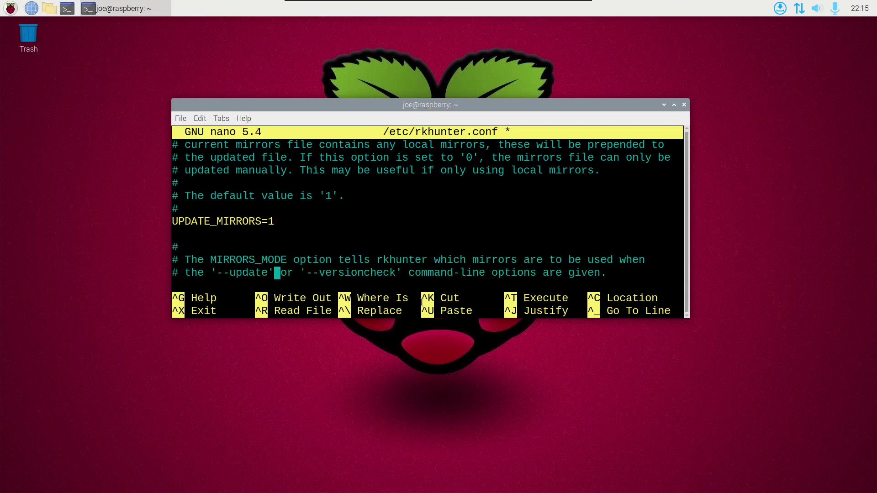
{"action": "key", "text": "Down"}
{"action": "key", "text": "Down"}
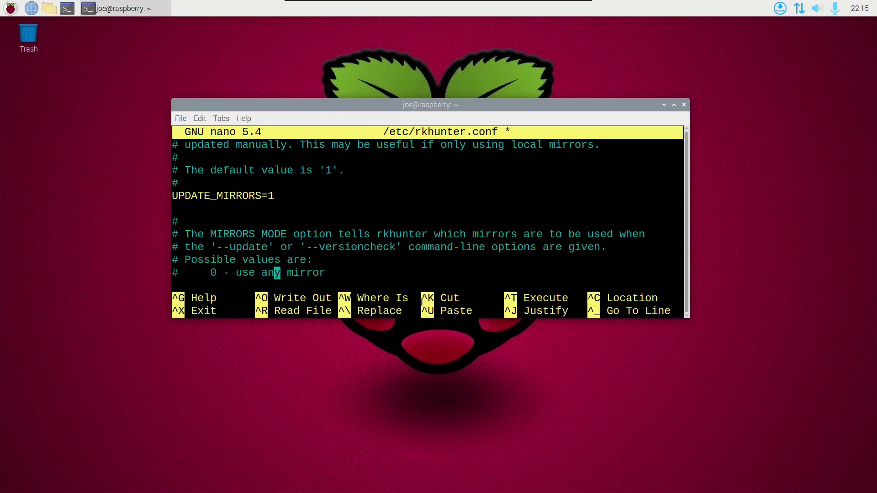
{"action": "key", "text": "Down"}
{"action": "key", "text": "Down"}
{"action": "key", "text": "Down"}
{"action": "key", "text": "Down"}
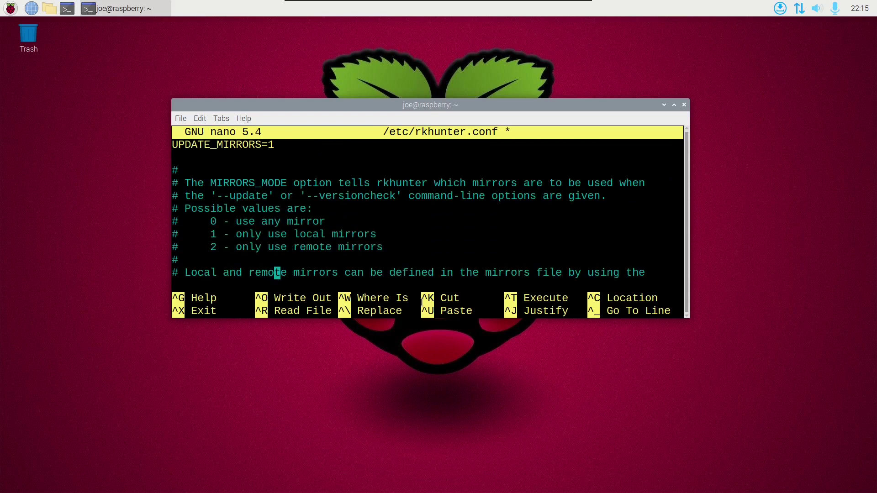
{"action": "key", "text": "Down"}
{"action": "key", "text": "Down"}
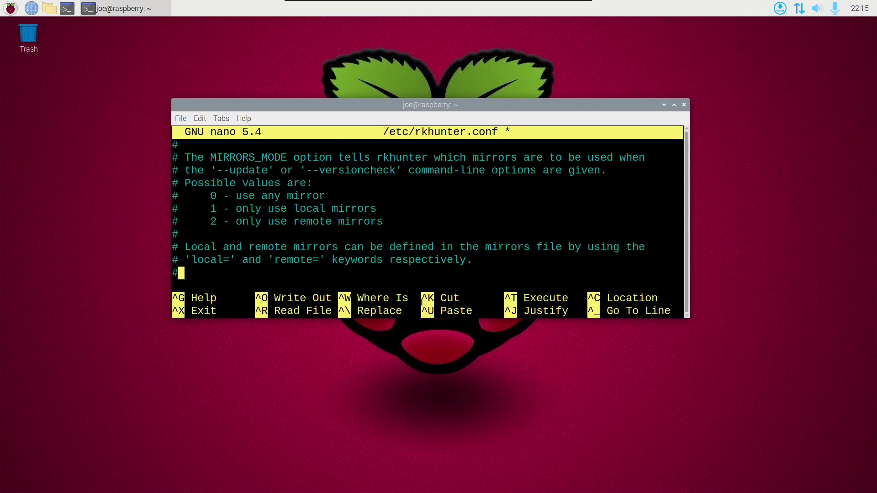
{"action": "key", "text": "Down"}
{"action": "key", "text": "Down"}
{"action": "key", "text": "Down"}
{"action": "key", "text": "Down"}
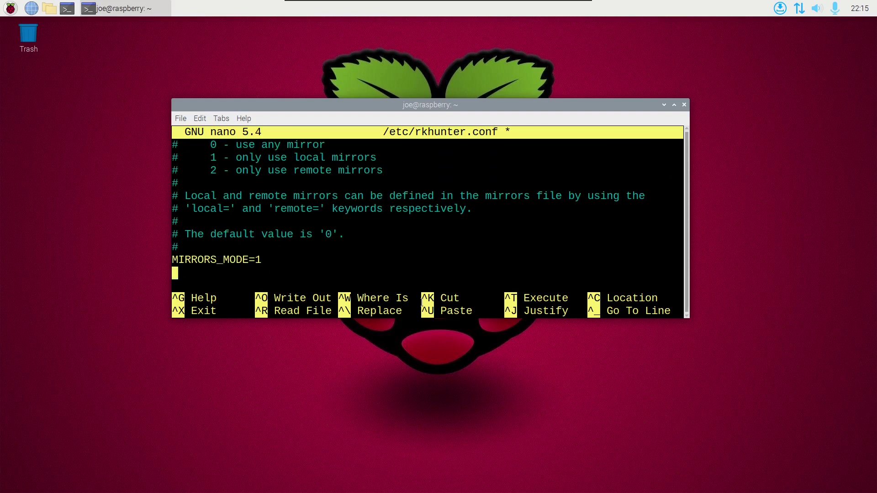
{"action": "key", "text": "Up"}
{"action": "key", "text": "BackSpace"}
{"action": "type", "text": "0"}
{"action": "key", "text": "Left"}
{"action": "key", "text": "Left"}
{"action": "key", "text": "Left"}
{"action": "key", "text": "Left"}
{"action": "key", "text": "Left"}
Clear /bin/false from WEB_CMD so it reads an empty string ""
{"action": "key", "text": "Down"}
{"action": "key", "text": "Down"}
{"action": "key", "text": "Down"}
{"action": "key", "text": "Down"}
{"action": "key", "text": "Down"}
{"action": "key", "text": "Down"}
{"action": "key", "text": "Down"}
{"action": "key", "text": "Down"}
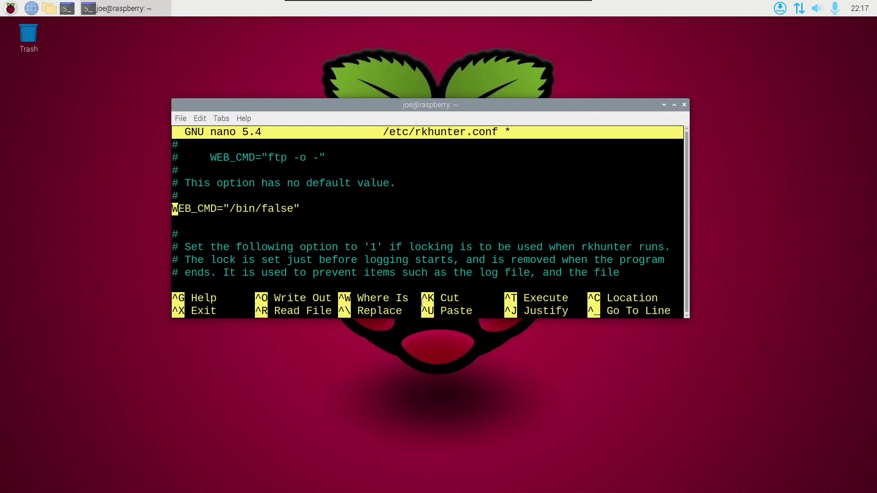
{"action": "key", "text": "Right"}
{"action": "key", "text": "Right"}
{"action": "key", "text": "Right"}
{"action": "key", "text": "Right"}
{"action": "key", "text": "Right"}
{"action": "key", "text": "BackSpace"}
{"action": "key", "text": "BackSpace"}
{"action": "key", "text": "BackSpace"}
{"action": "key", "text": "BackSpace"}
{"action": "key", "text": "BackSpace"}
{"action": "key", "text": "BackSpace"}
{"action": "key", "text": "BackSpace"}
{"action": "key", "text": "BackSpace"}
{"action": "key", "text": "BackSpace"}
{"action": "key", "text": "BackSpace"}
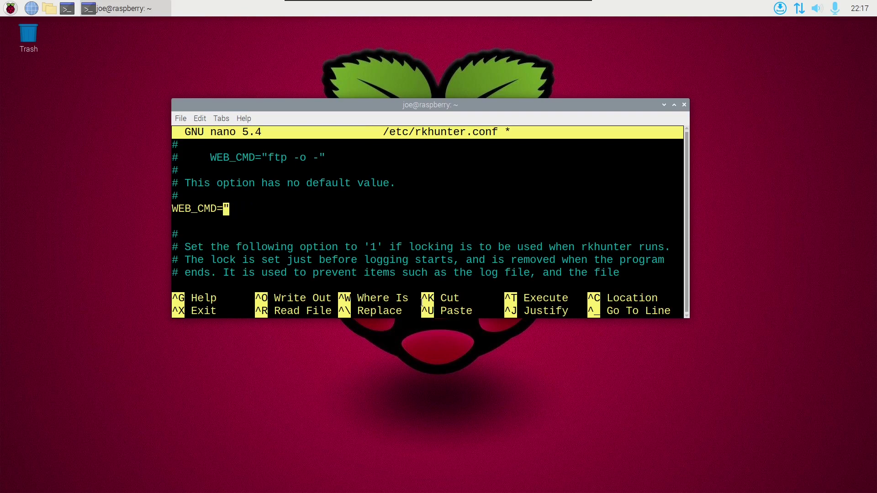
{"action": "key", "text": "Right"}
{"action": "key", "text": "Down"}
Save rkhunter.conf under the same name and exit nano to the shell
{"action": "key", "text": "ctrl+o"}
{"action": "key", "text": "Return"}
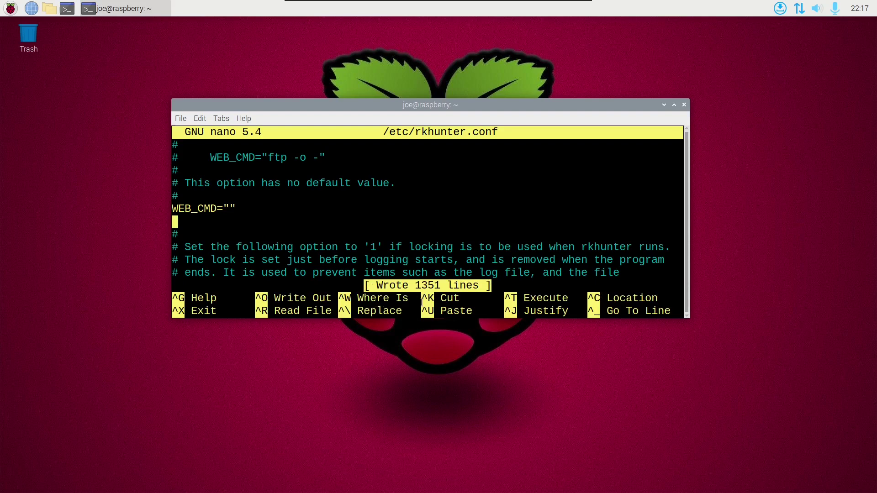
{"action": "key", "text": "ctrl+x"}
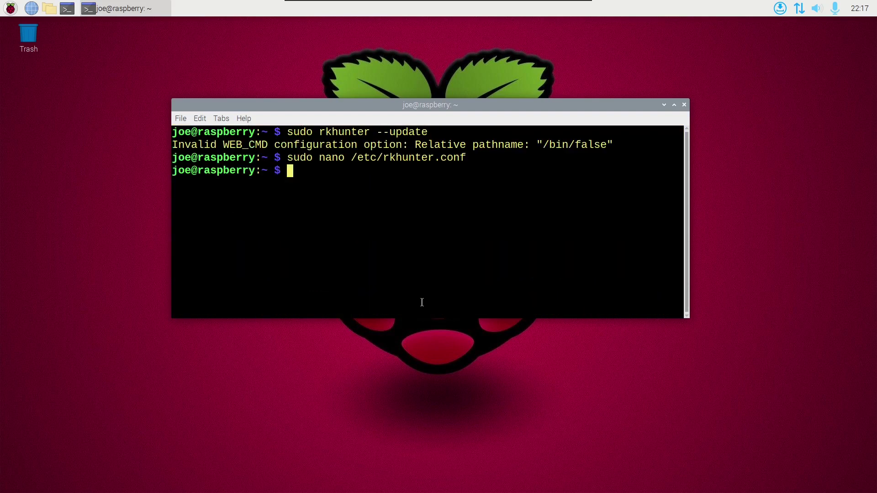
{"action": "type", "text": "sudo "}
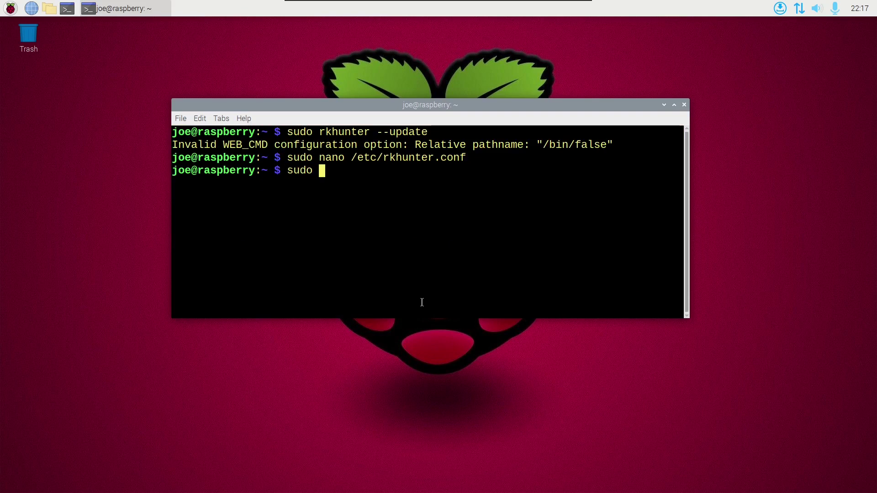
{"action": "type", "text": "rkhun"}
{"action": "type", "text": "ter --"}
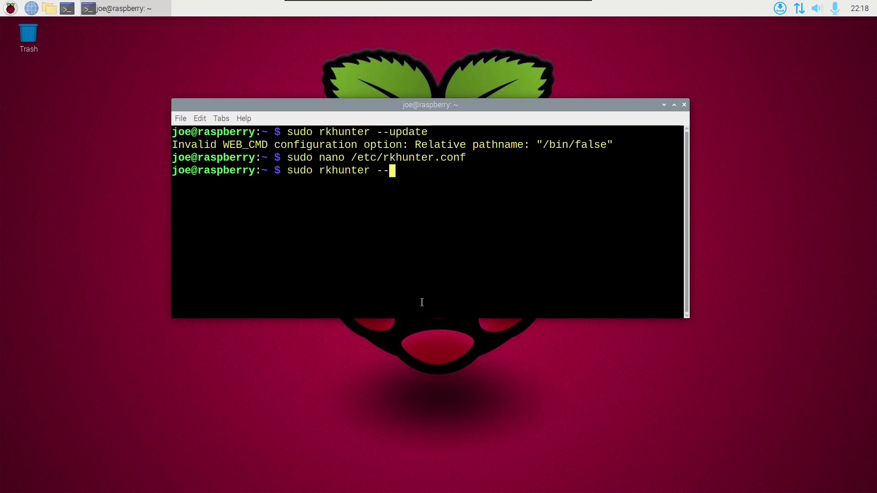
{"action": "type", "text": "update"}
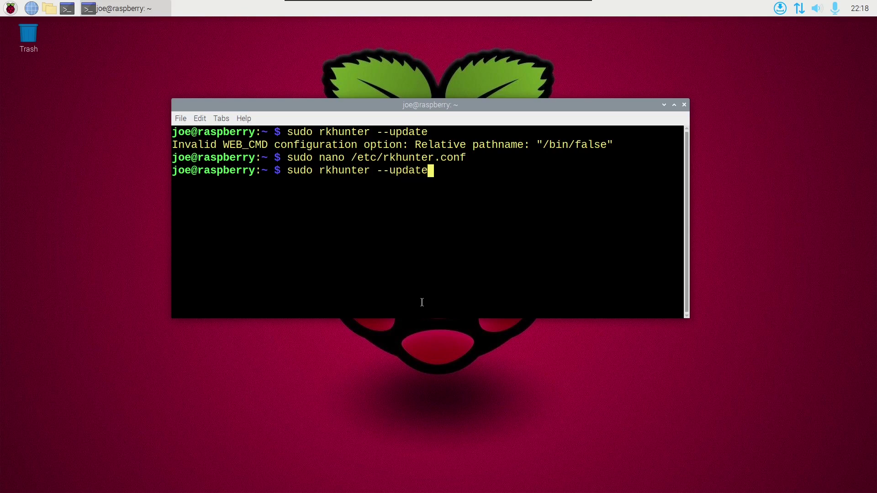
Rerun sudo rkhunter --update, which now checks its data files without the WEB_CMD error
{"action": "key", "text": "Return"}
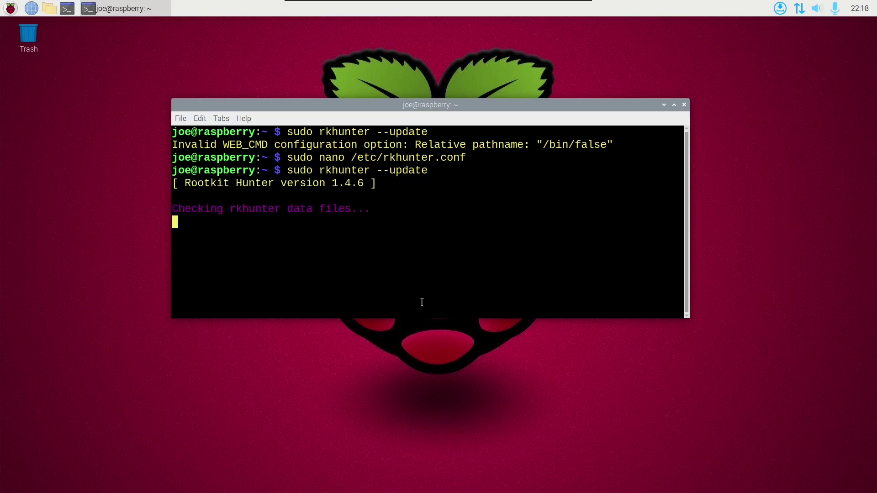